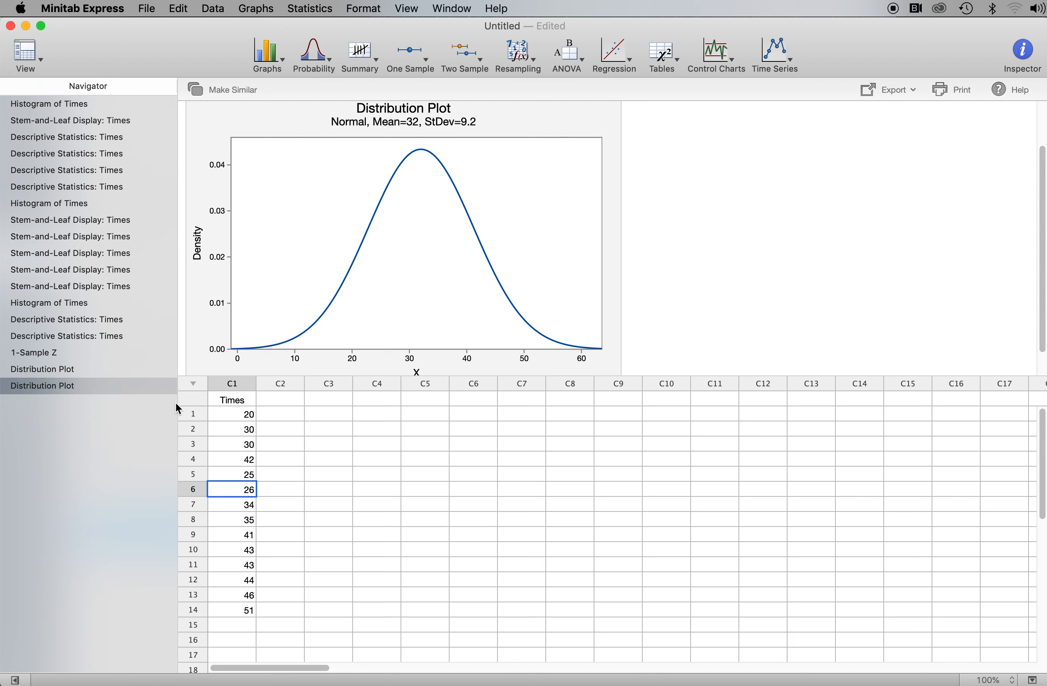
Start a Display Probability distribution plot for a normal distribution, shading the right tail for a specified probability.
click(317, 7)
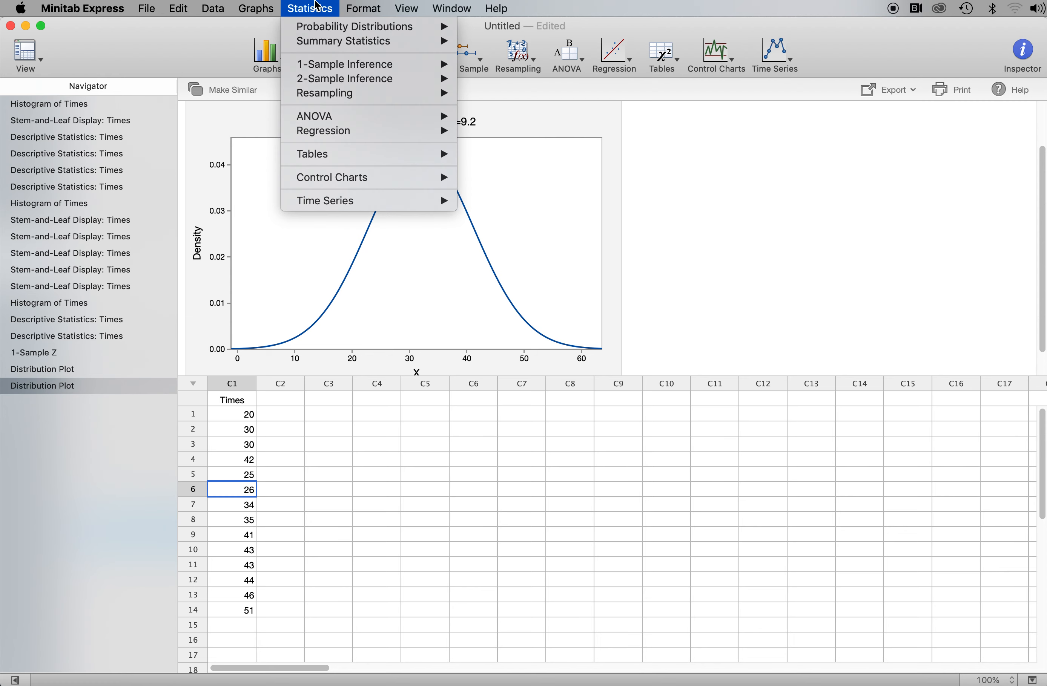
mouse_move(337, 30)
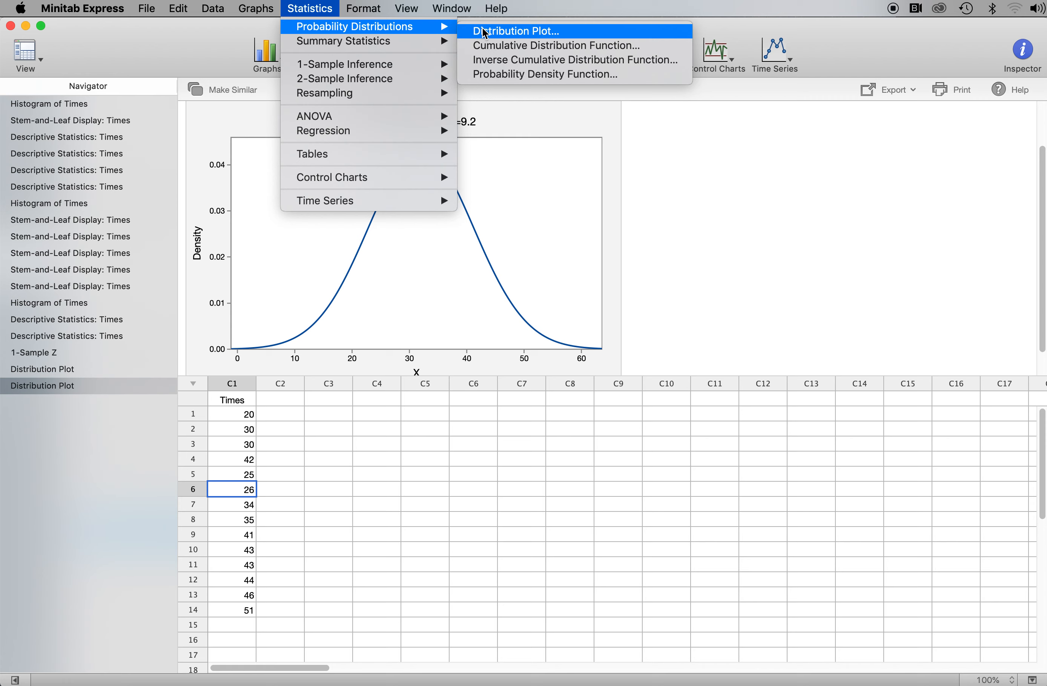
click(485, 32)
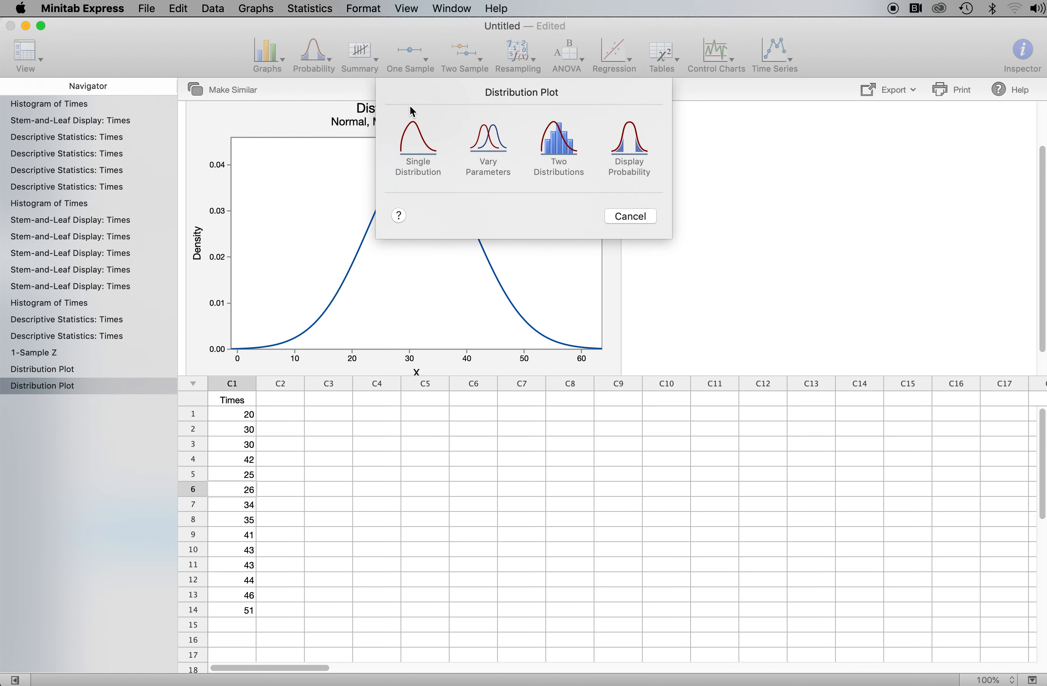
click(633, 149)
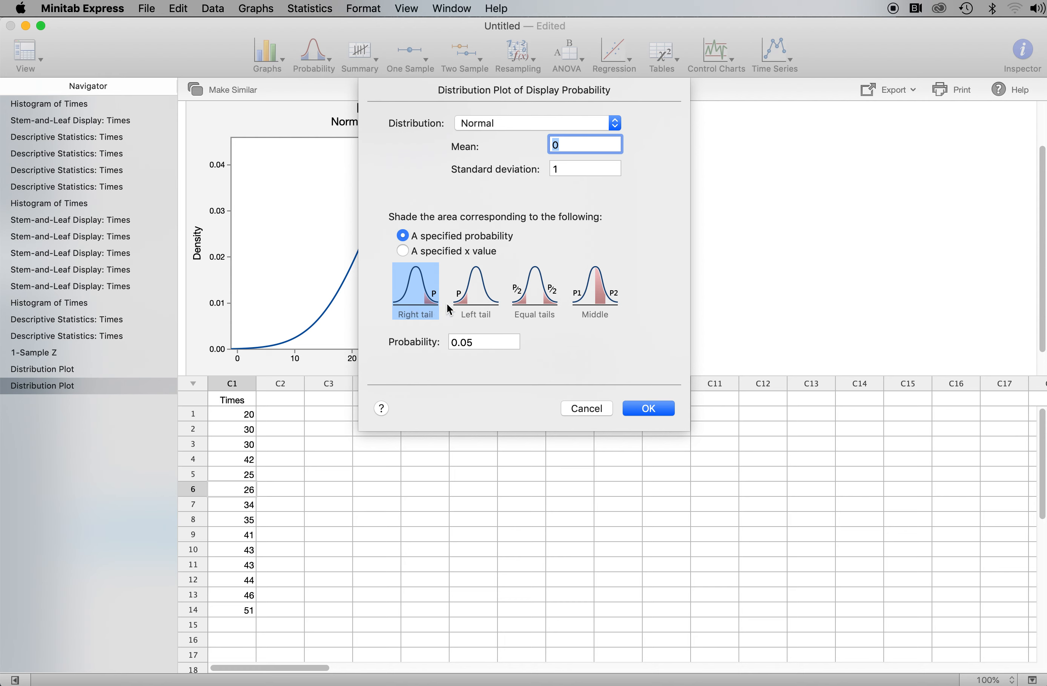
click(476, 300)
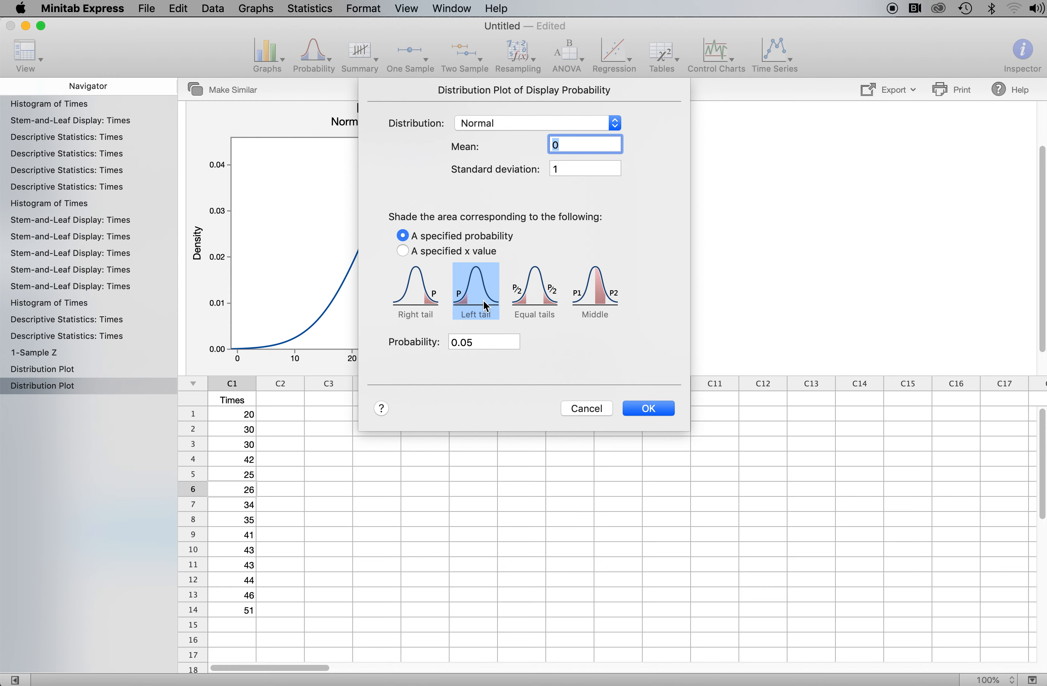
click(414, 306)
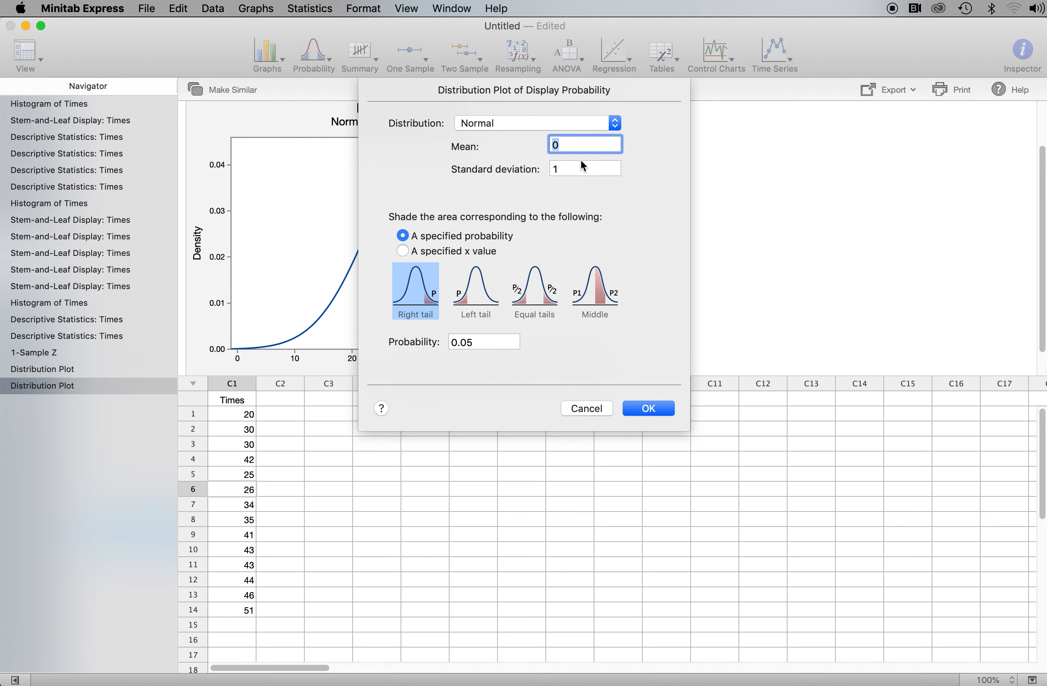
Generate the plot with mean 36.5, standard deviation 9.2 and a right-tail probability of 0.05.
text(36.5)
click(581, 170)
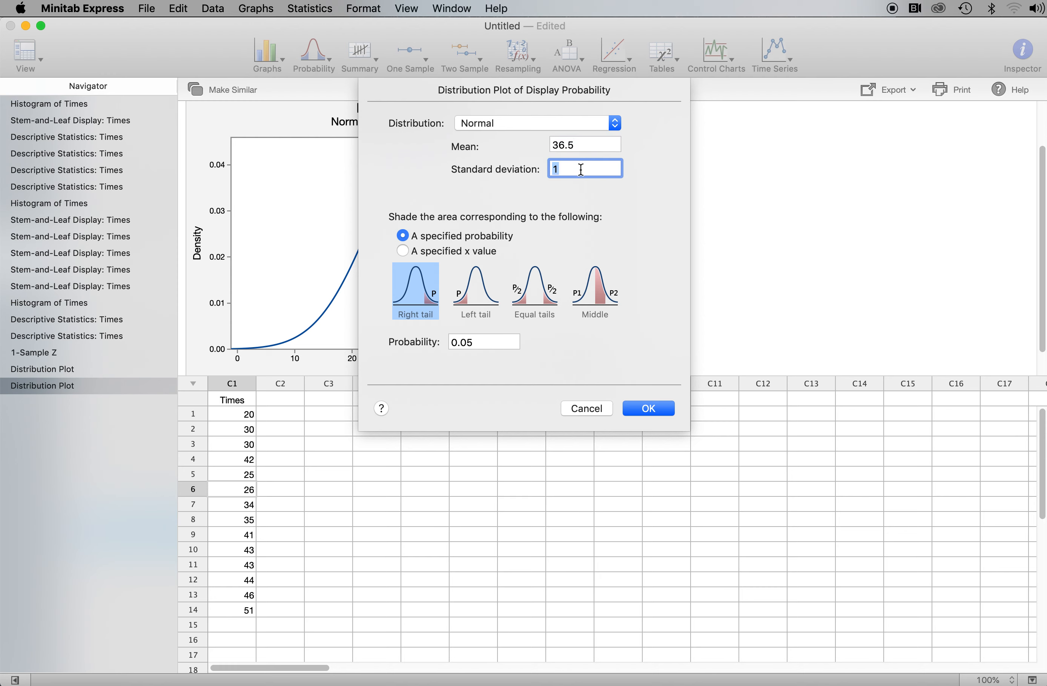
text(9.2)
click(664, 415)
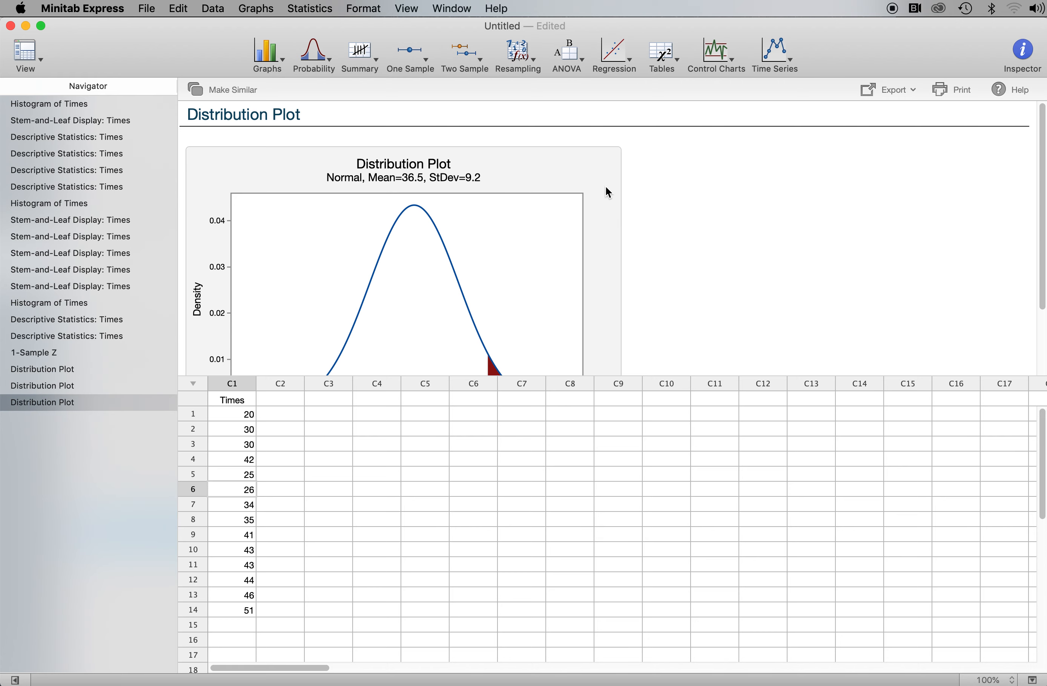
scroll(470, 276, down, 5)
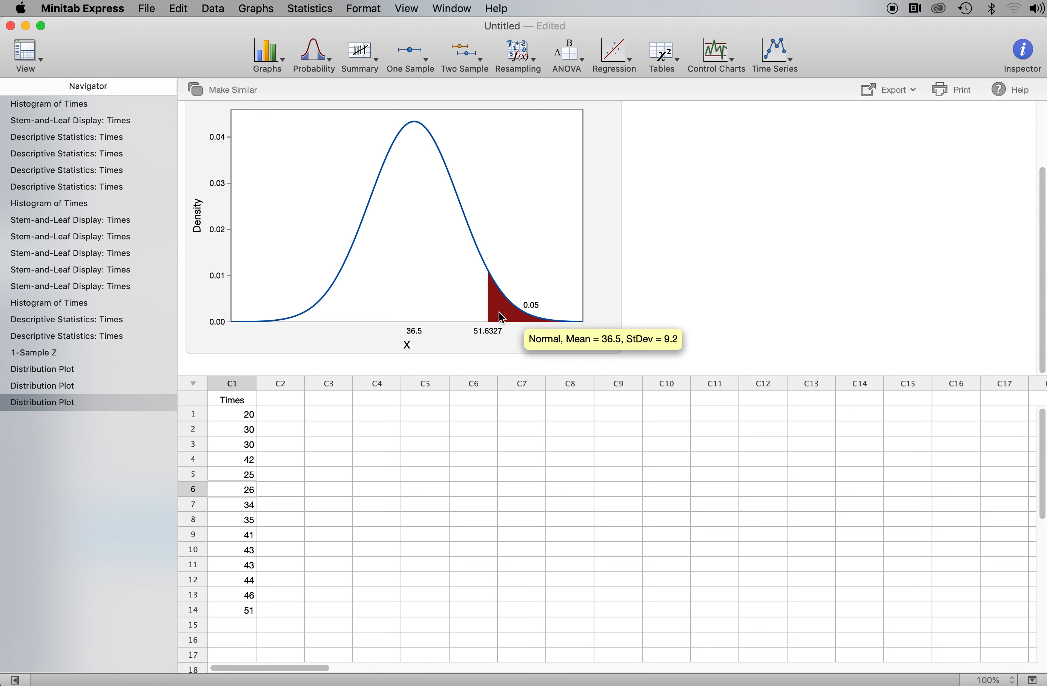
mouse_move(514, 319)
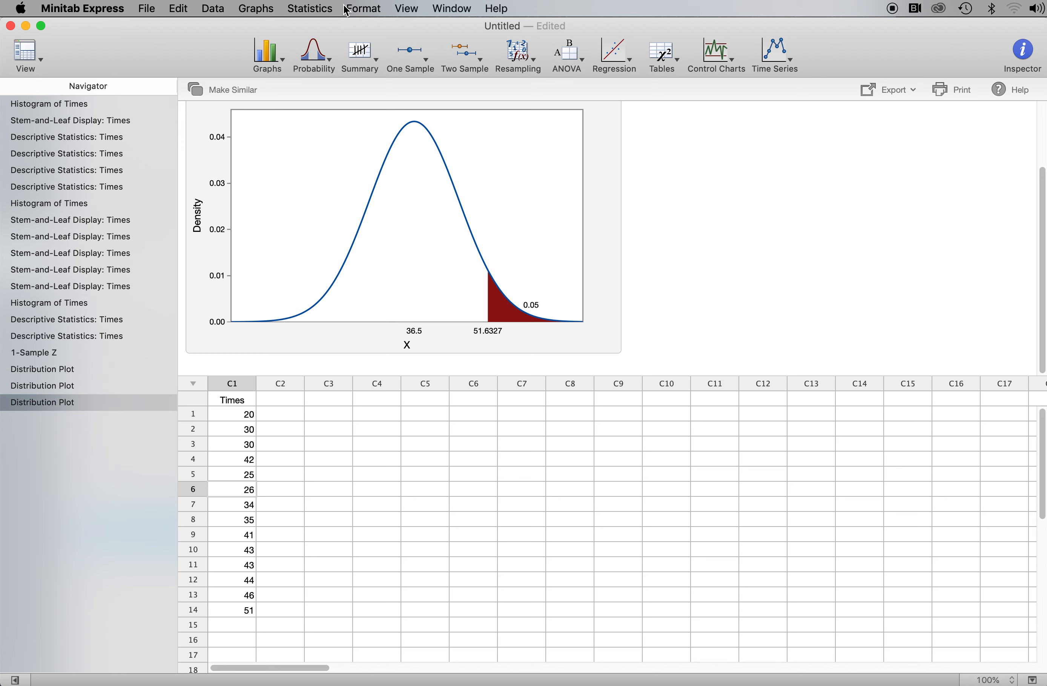
Start another Display Probability distribution plot for a normal distribution with mean 36.5 and standard deviation 9.2.
click(302, 9)
mouse_move(348, 28)
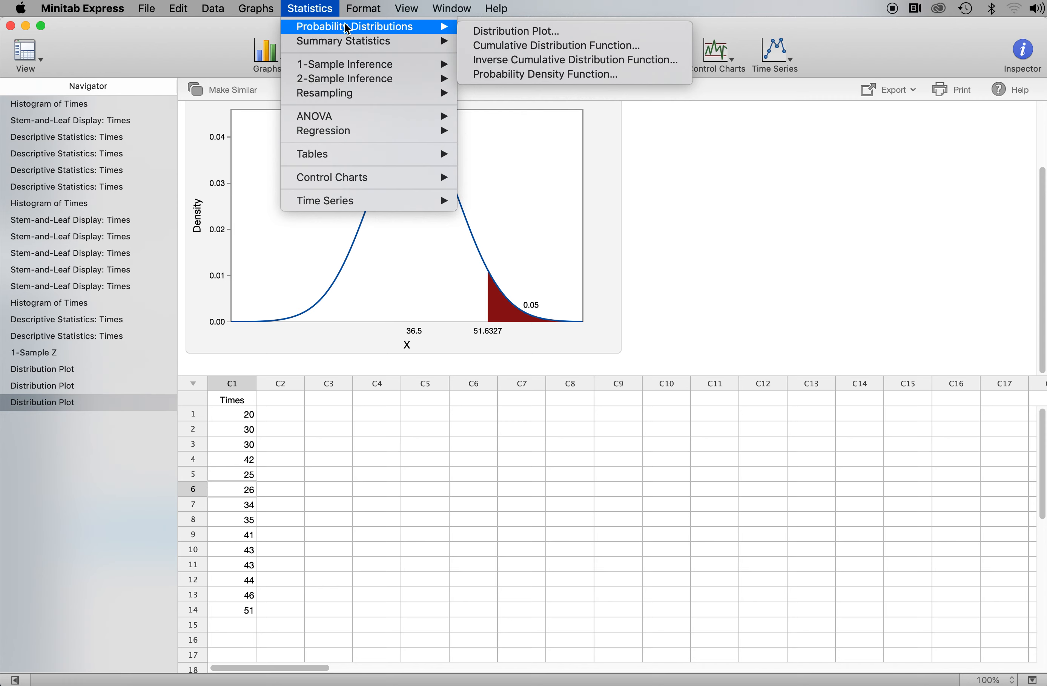
click(554, 32)
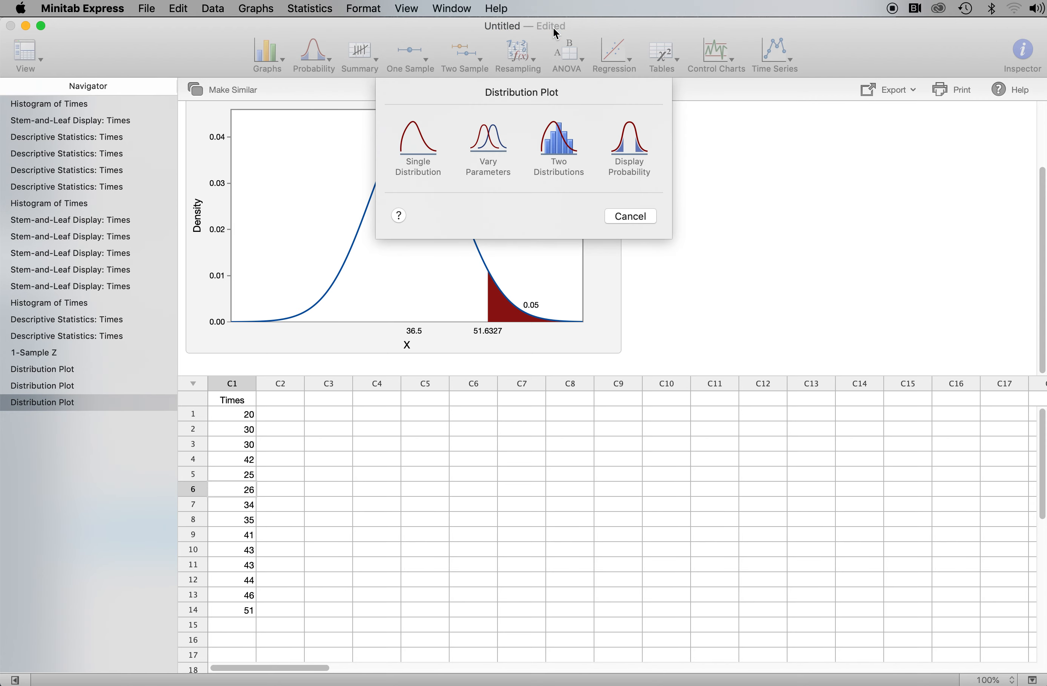
click(632, 150)
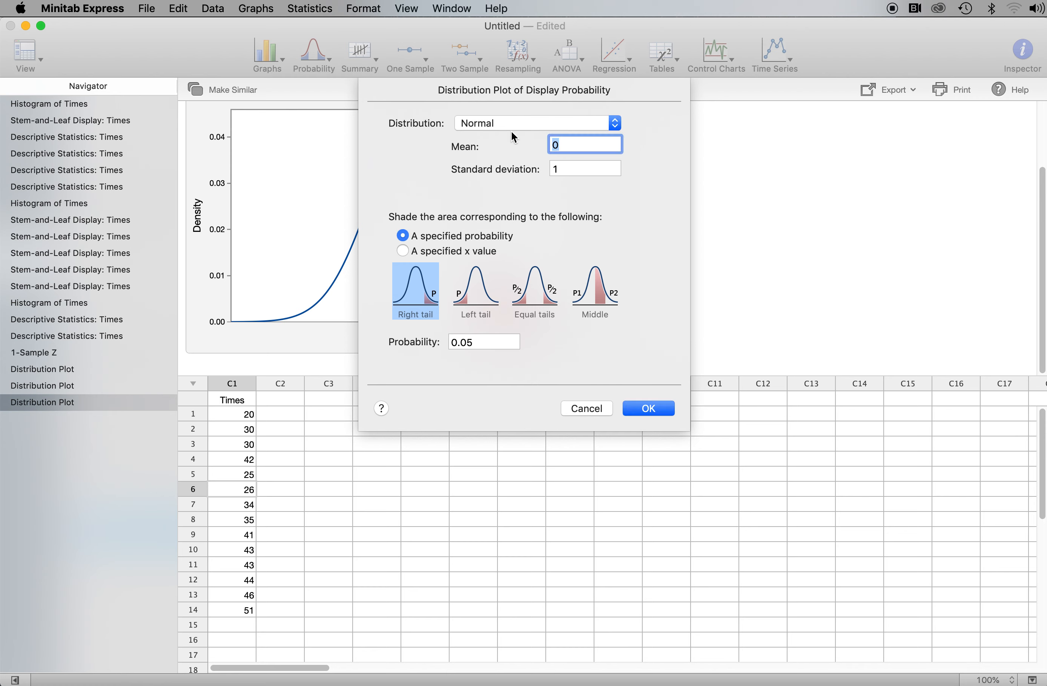
text(36.5)
key(Tab)
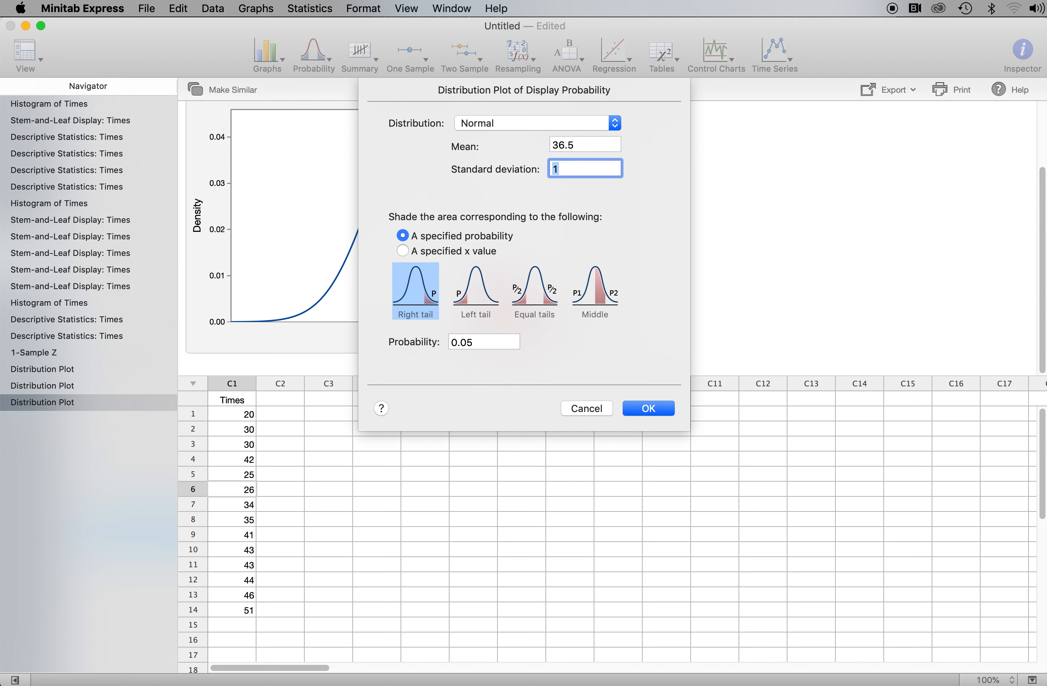
text(9.2)
Shade the right tail by a specified x value of 41 and generate the distribution plot.
click(404, 253)
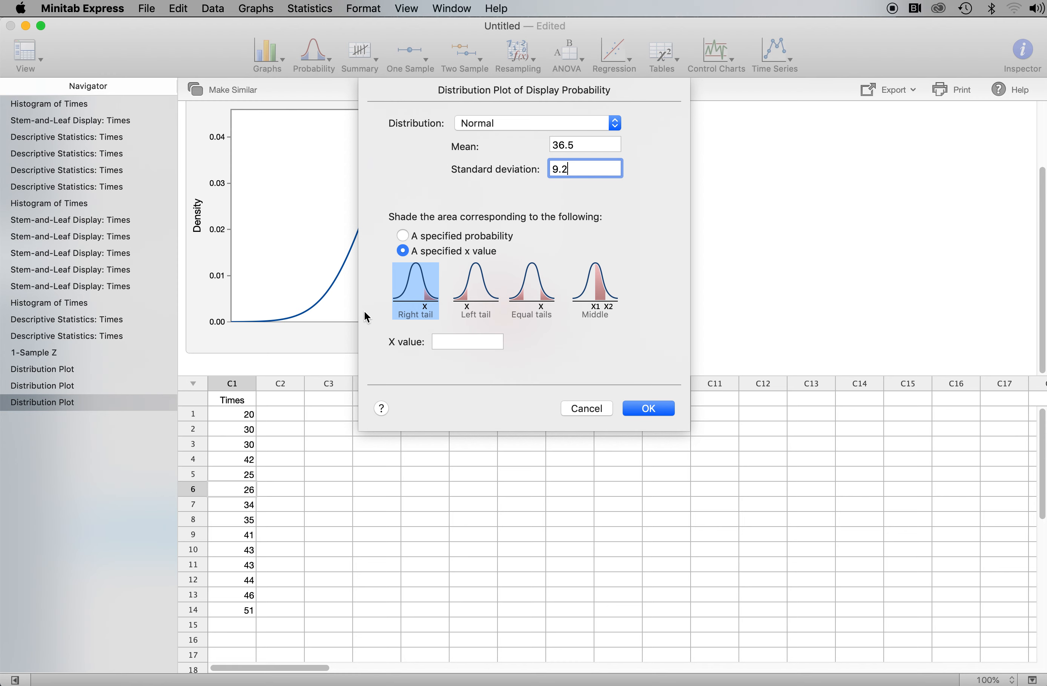
click(439, 341)
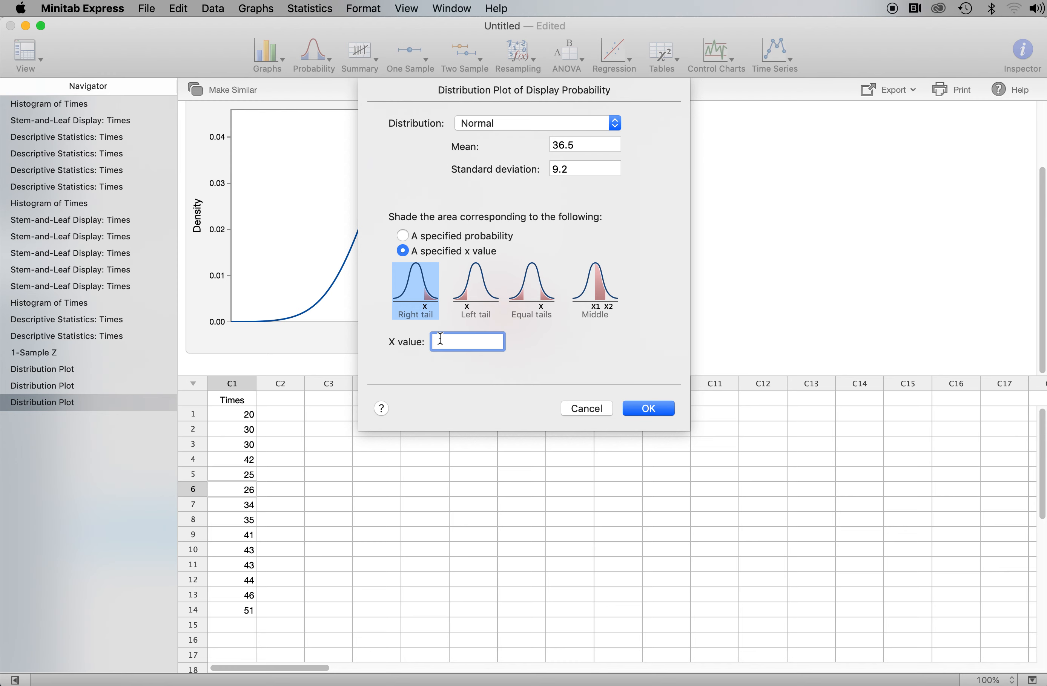
text(41)
click(649, 409)
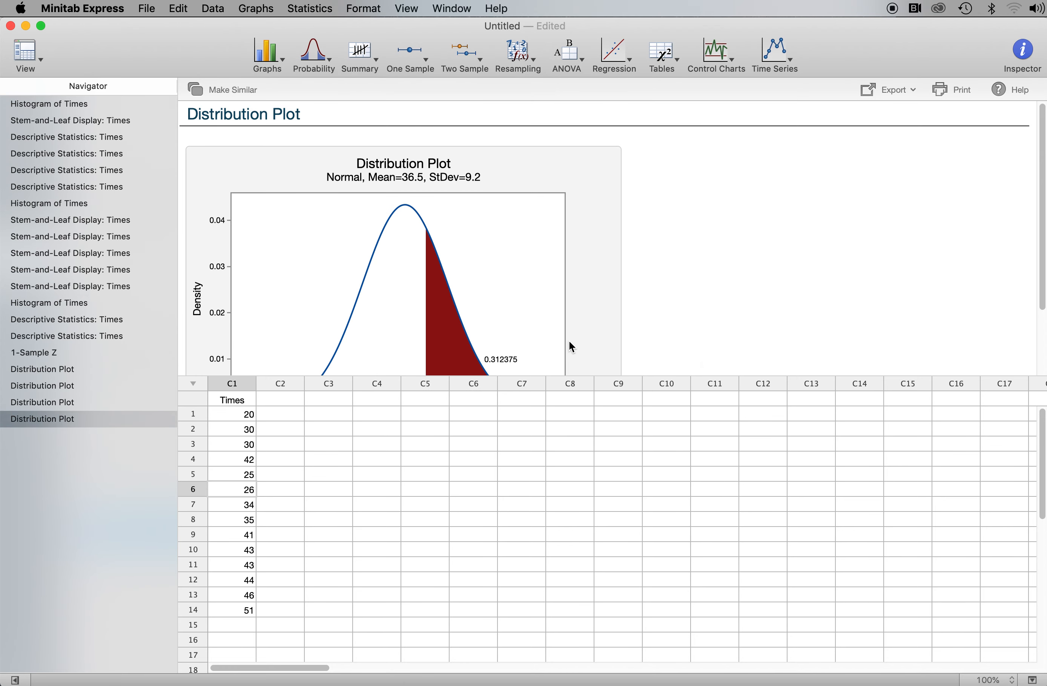
scroll(569, 343, down, 2)
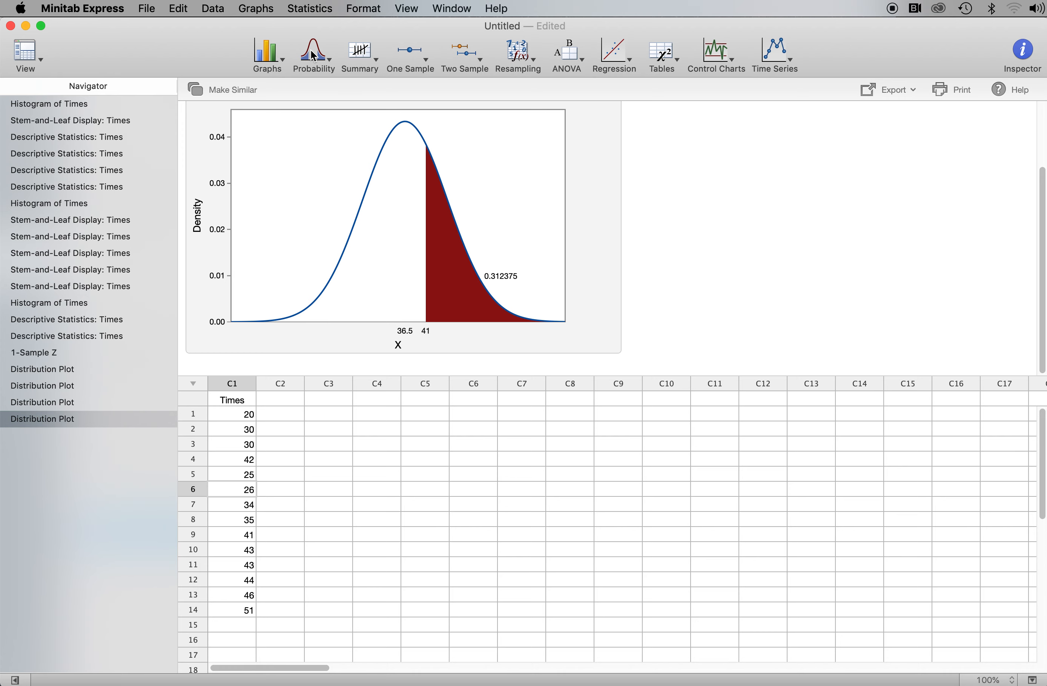
Set up a third normal Display Probability distribution plot with mean 36.5 and standard deviation 9.2.
click(314, 7)
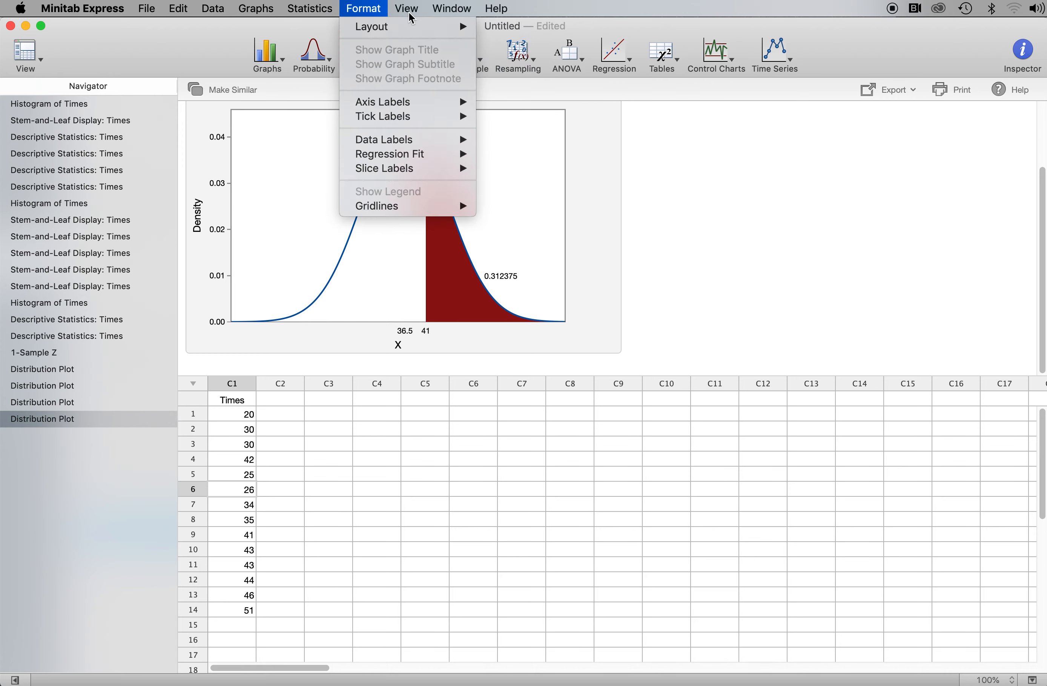
mouse_move(321, 26)
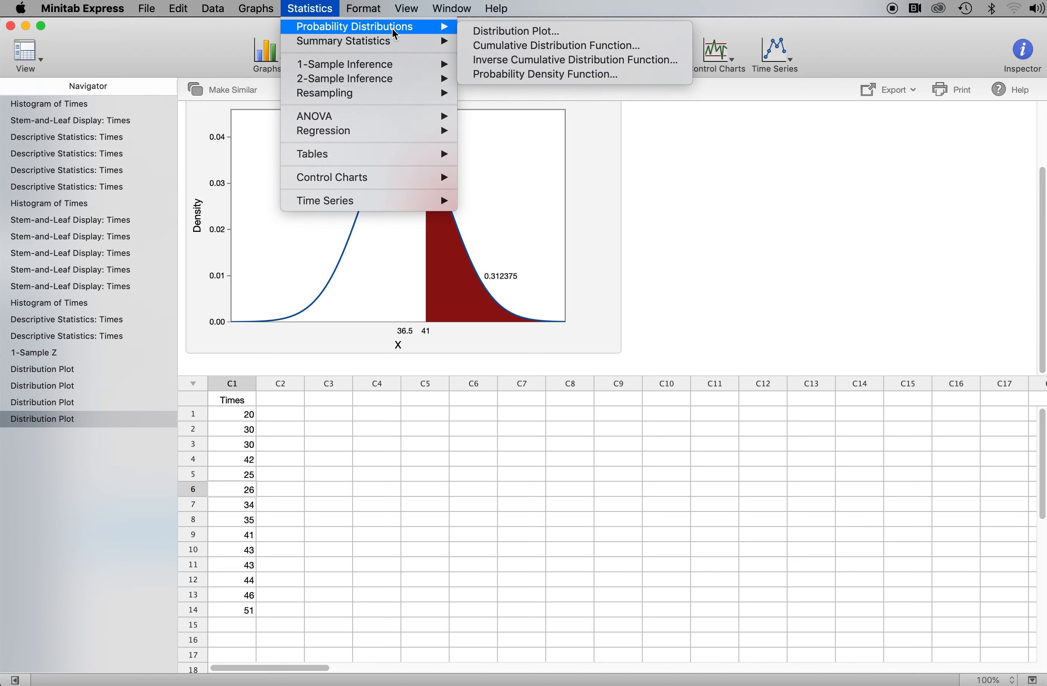
click(501, 30)
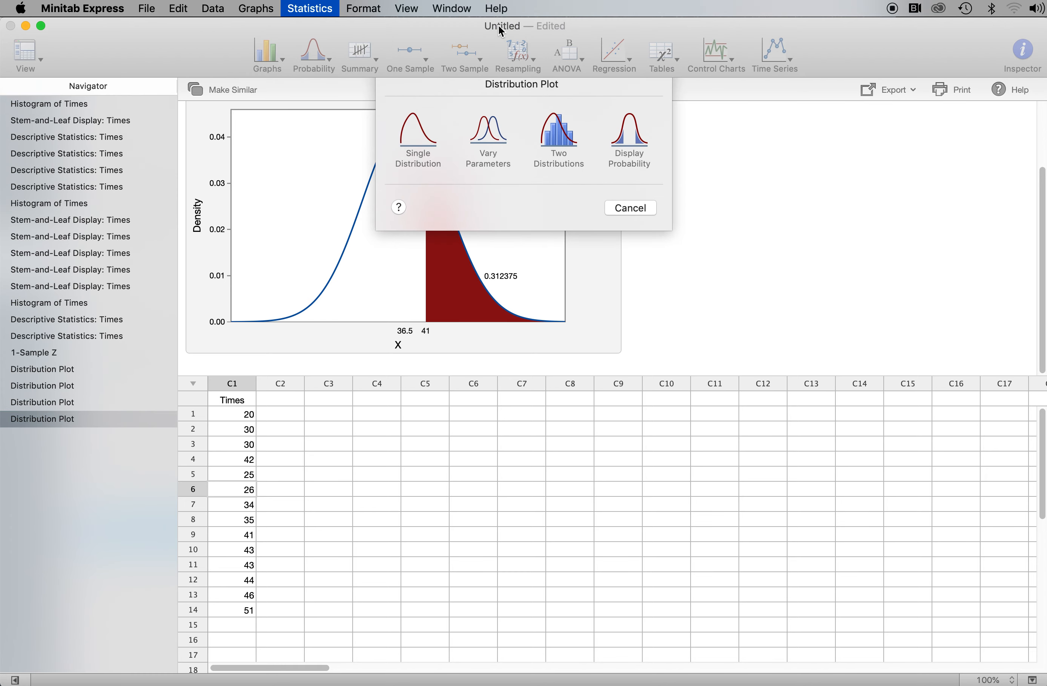
click(636, 144)
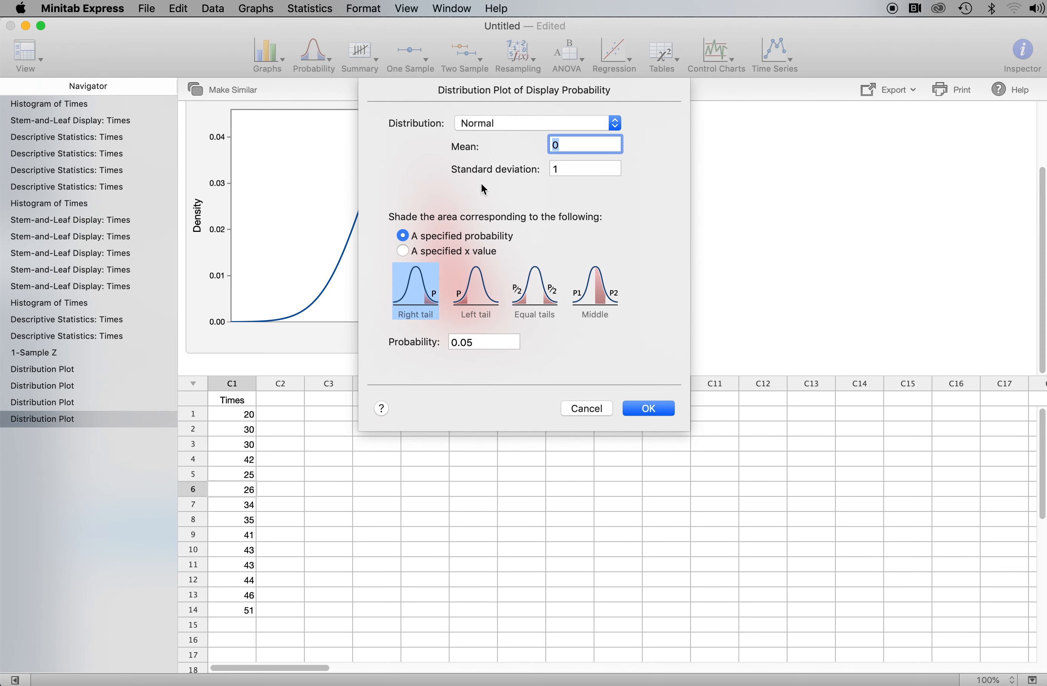
text(36.5)
key(Tab)
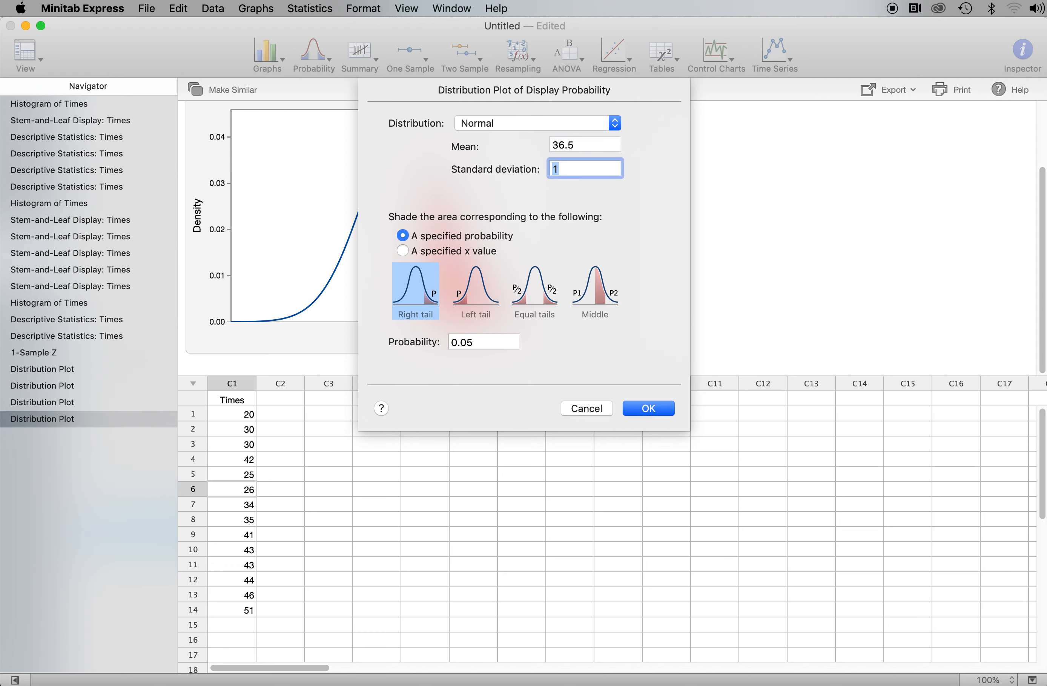
text(9.2)
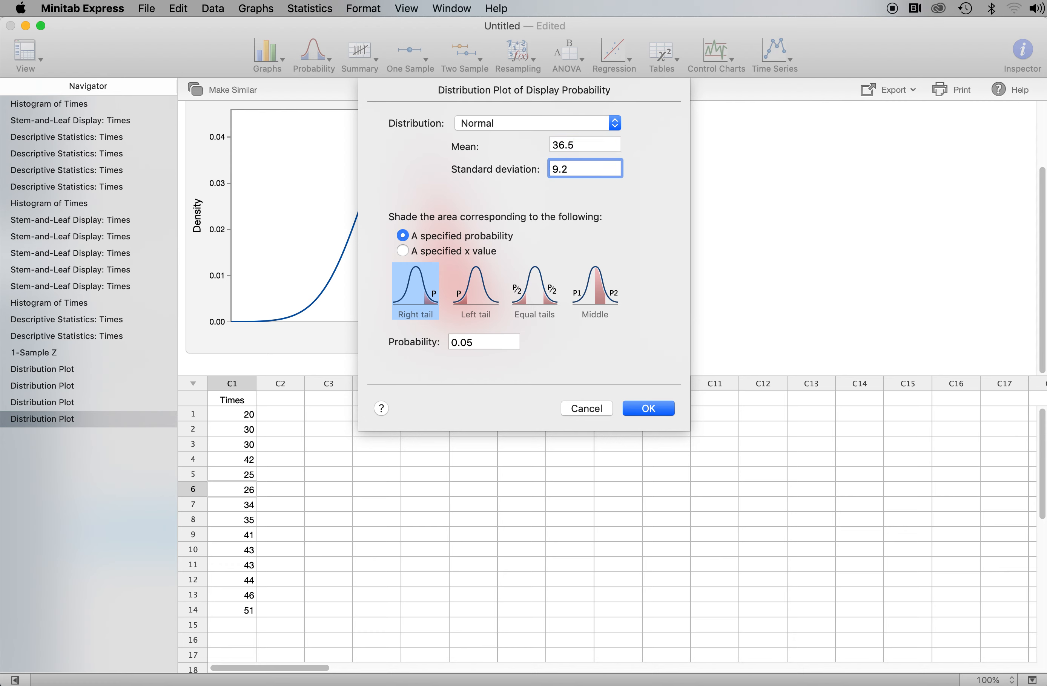
Shade the left tail by a specified x value of 29 and generate the distribution plot.
click(402, 251)
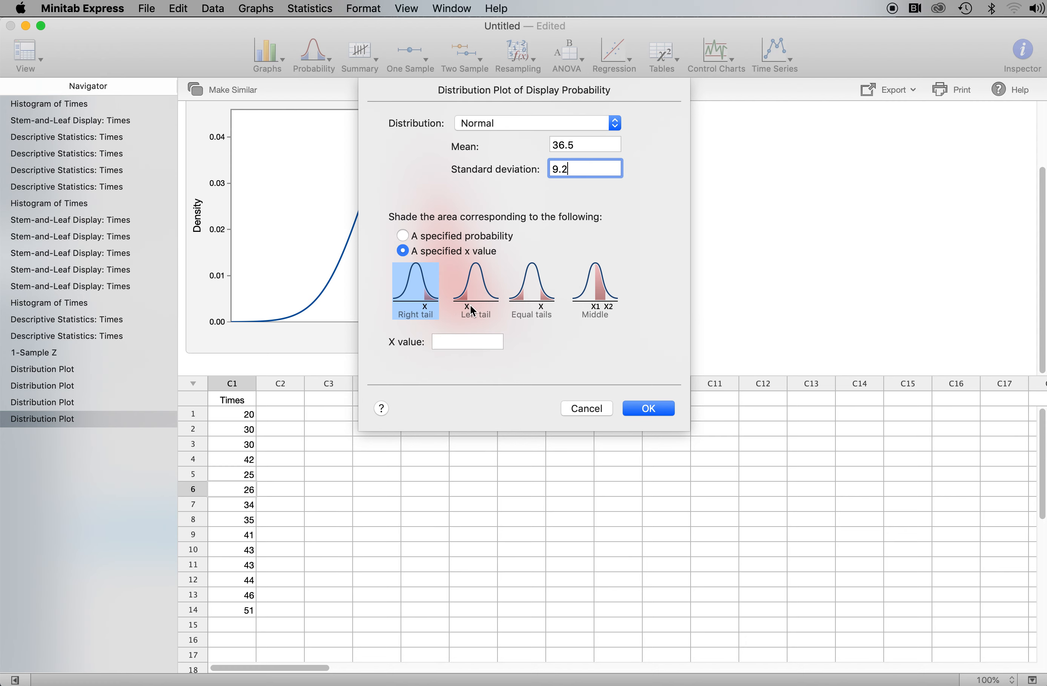
click(485, 301)
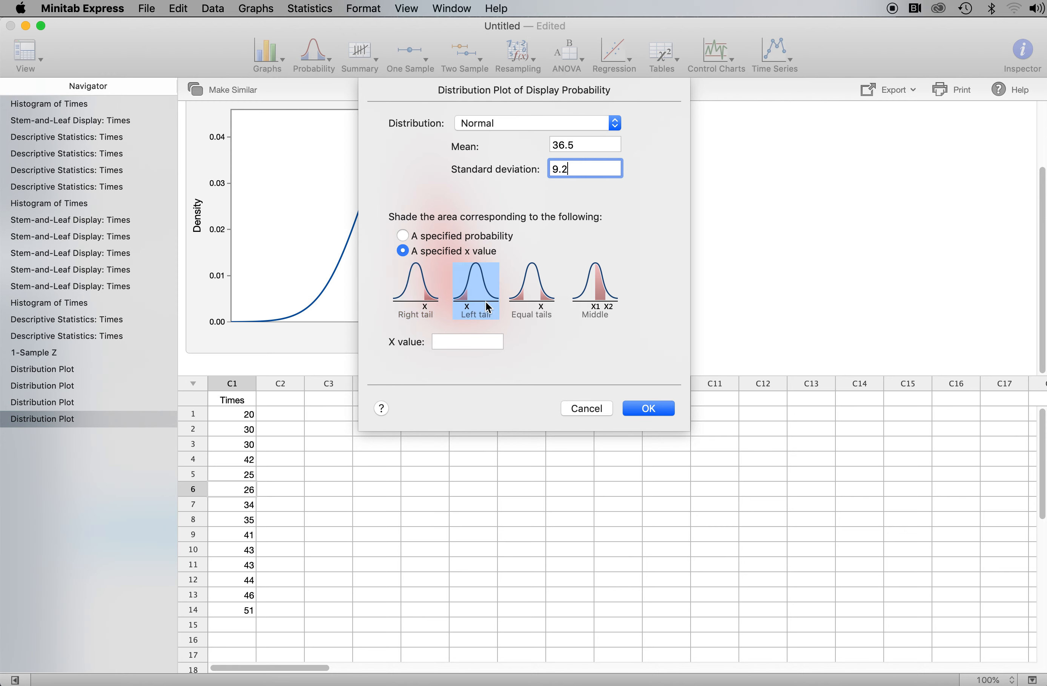
click(464, 342)
text(29)
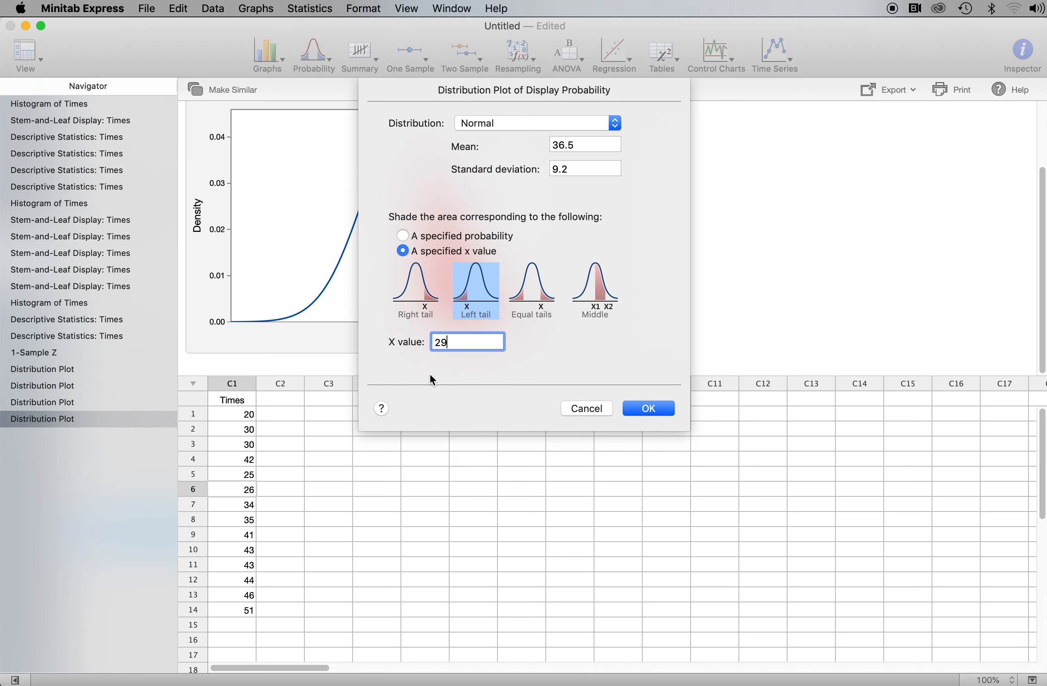
click(646, 409)
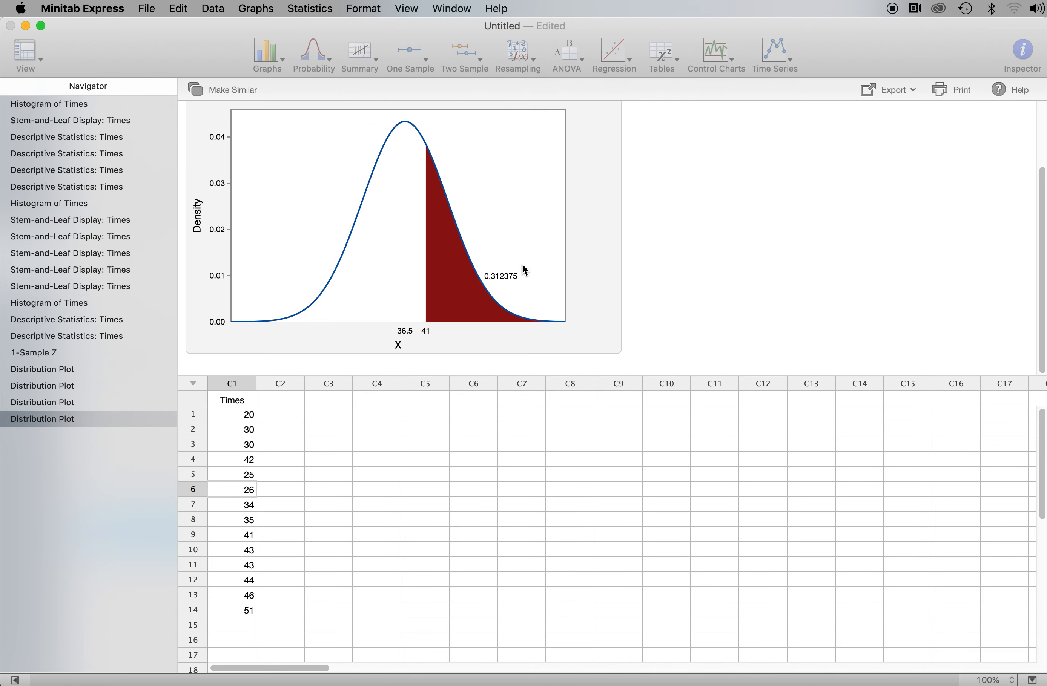
scroll(501, 277, down, 3)
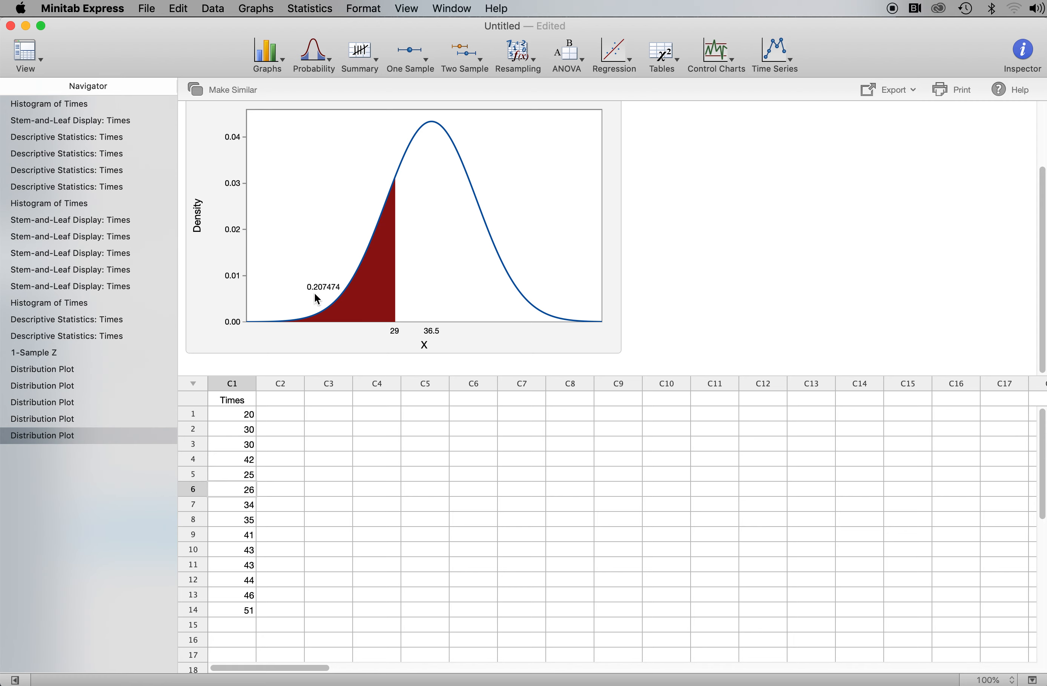
mouse_move(359, 312)
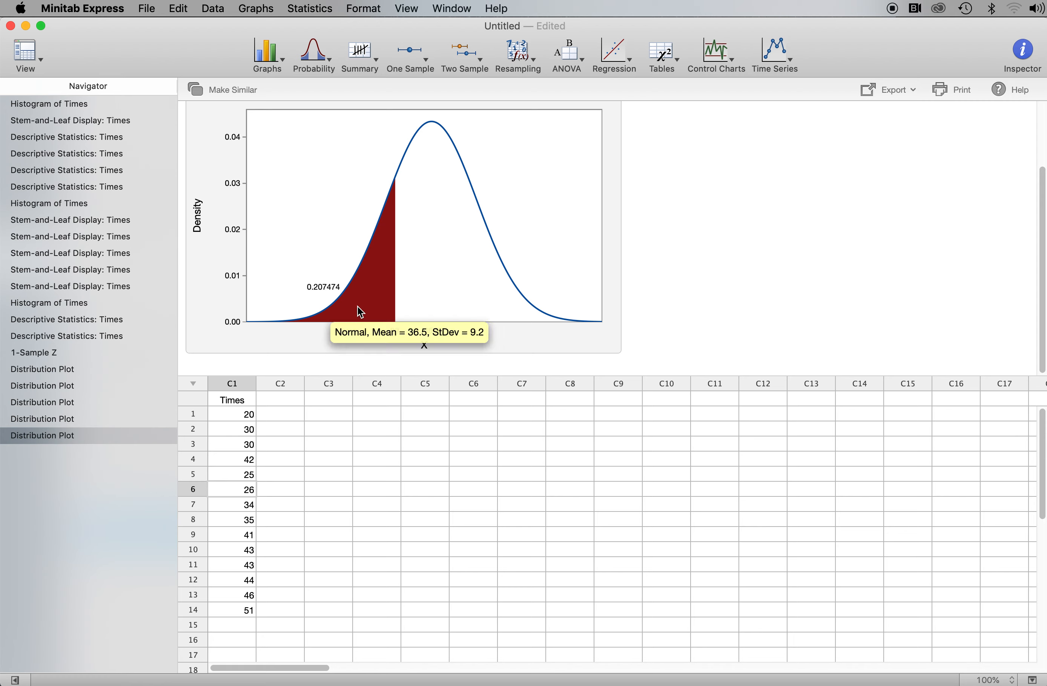